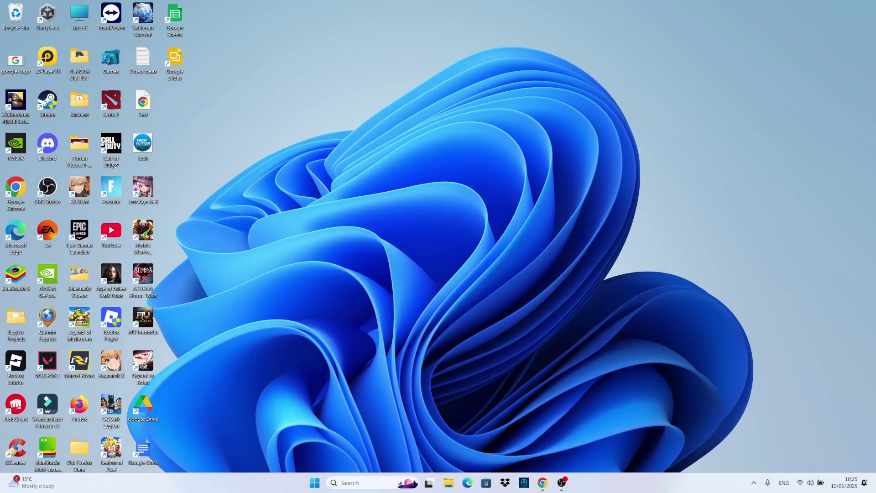
pyautogui.moveTo(543, 482)
pyautogui.click(579, 454)
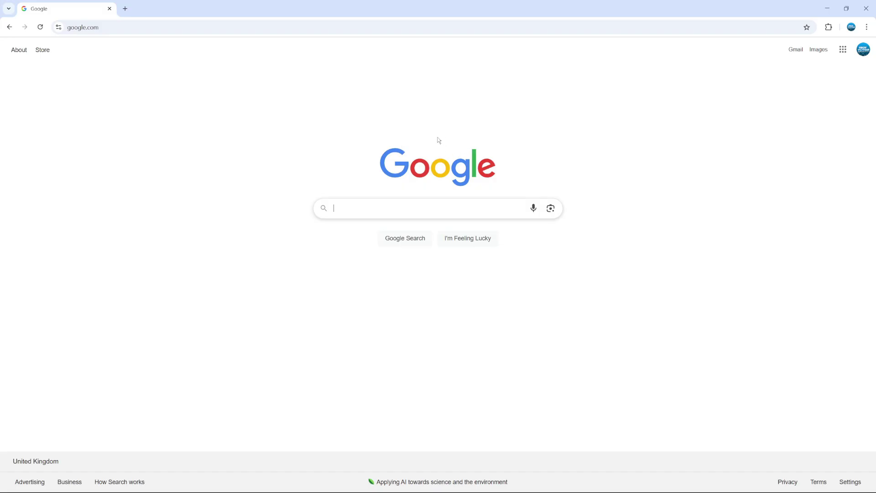
# - Create a Chrome desktop shortcut named 'Google' for google.com via Cast, save, and share
pyautogui.click(867, 27)
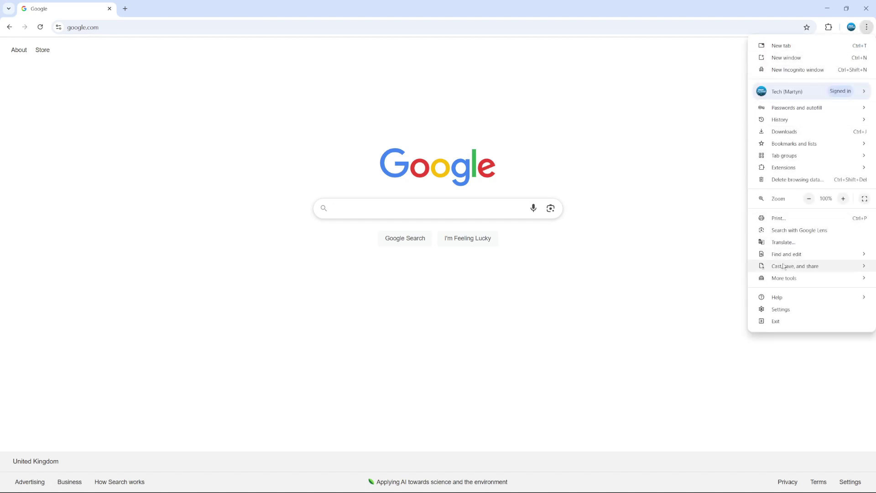
pyautogui.moveTo(795, 266)
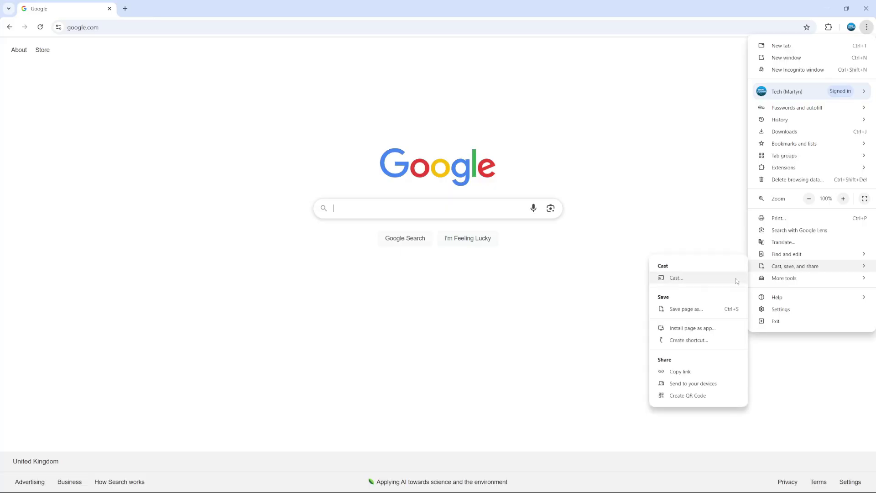
pyautogui.click(703, 342)
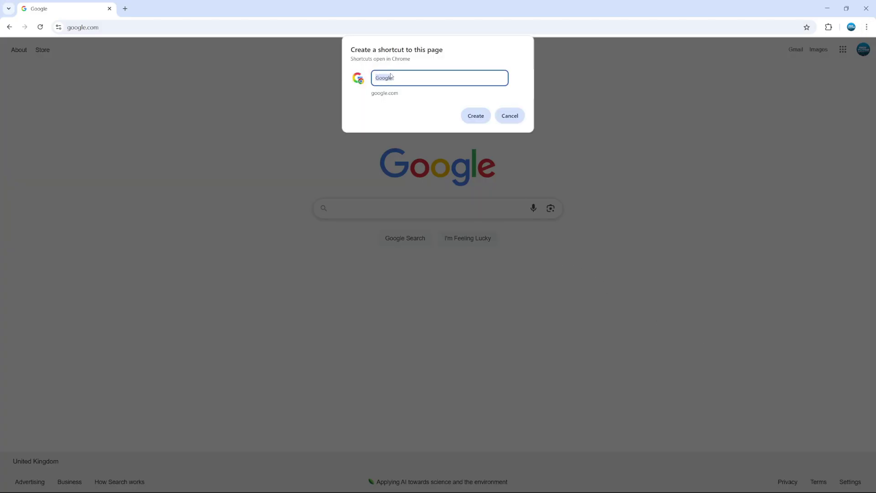
pyautogui.click(476, 116)
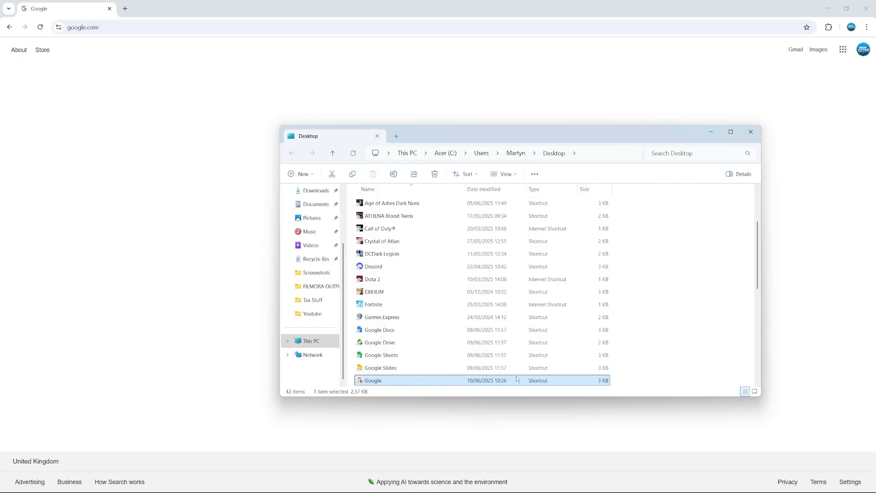
# - Close the Desktop folder window and move the Google shortcut to empty desktop space
pyautogui.click(750, 132)
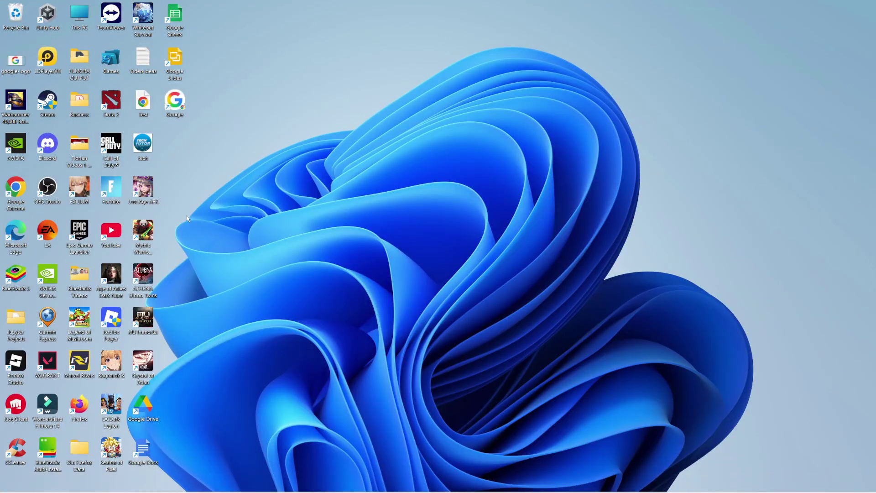
pyautogui.moveTo(176, 102); pyautogui.dragTo(207, 146)
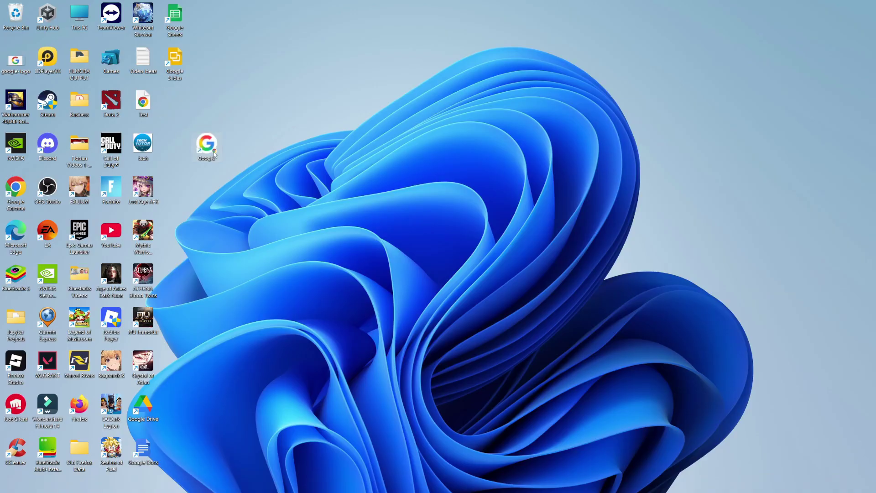
# - Launch the Google desktop shortcut, opening google.com in a second Chrome tab
pyautogui.doubleClick(207, 145)
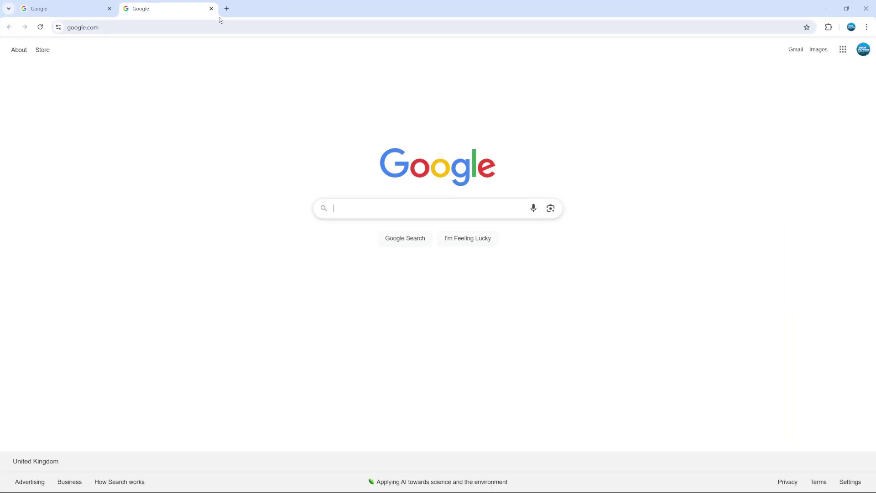